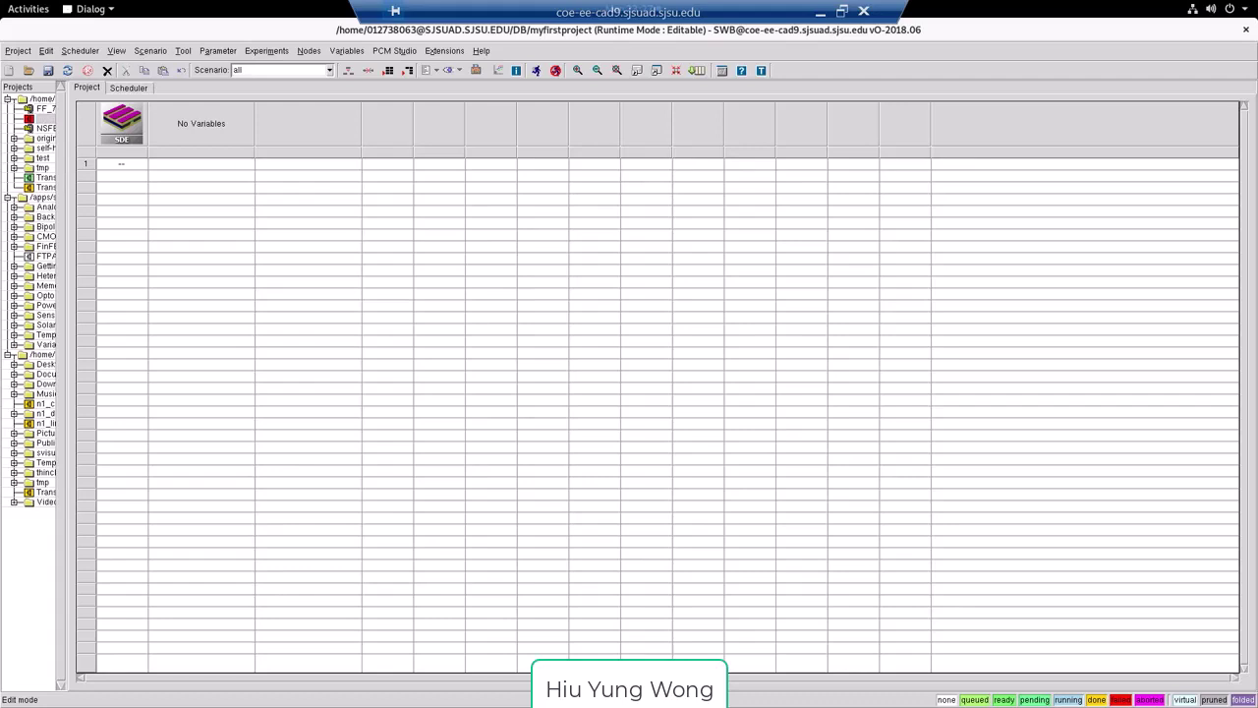
right_click(134, 124)
mouse_move(156, 235)
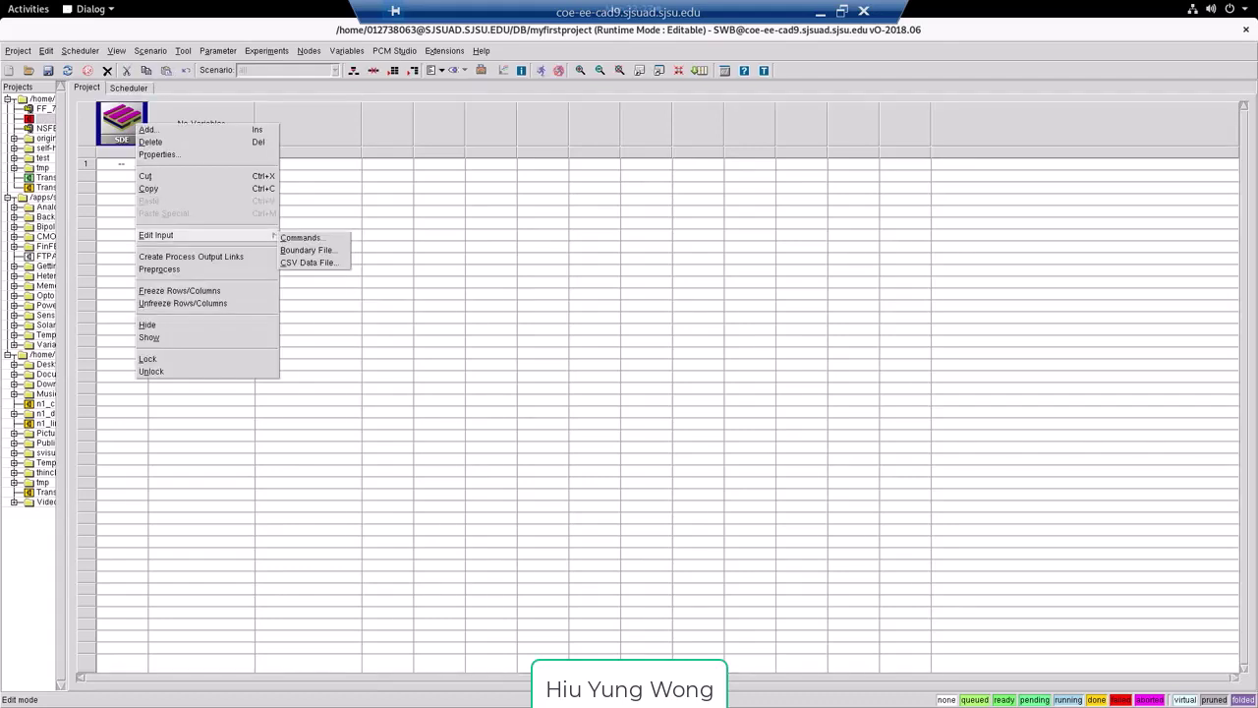
left_click(299, 237)
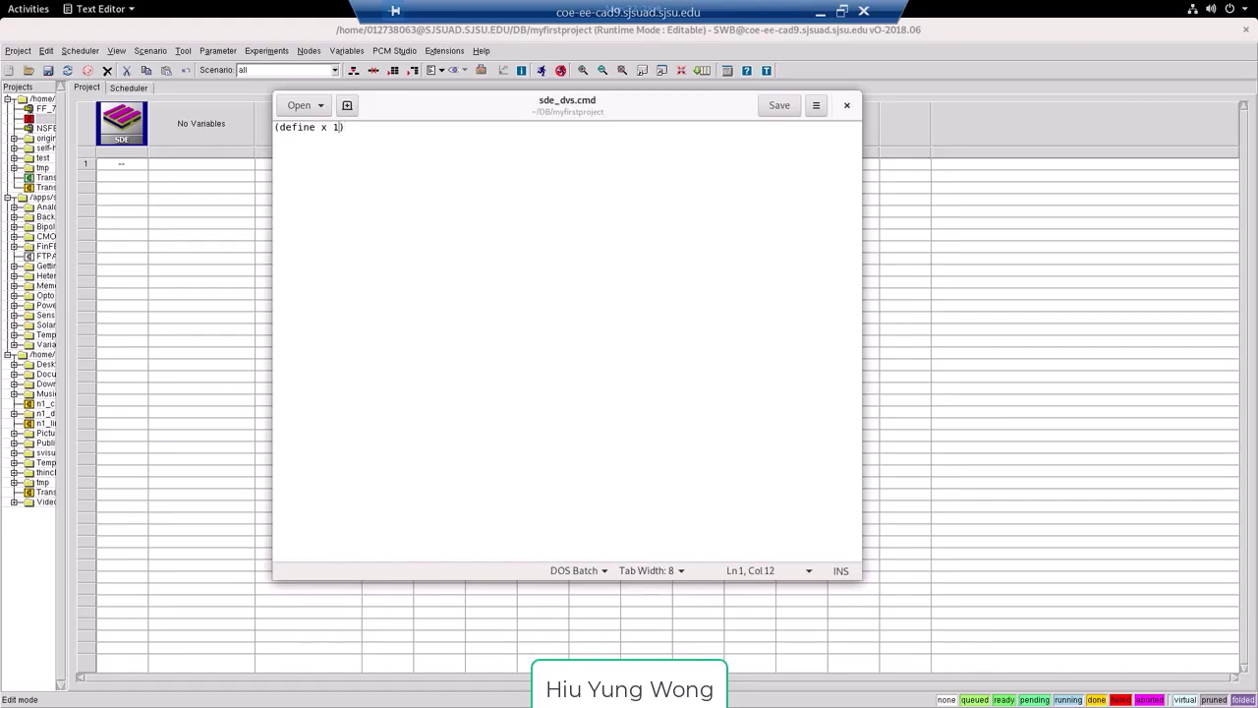
key("BackSpace")
type("@Lg@")
key("ctrl+s")
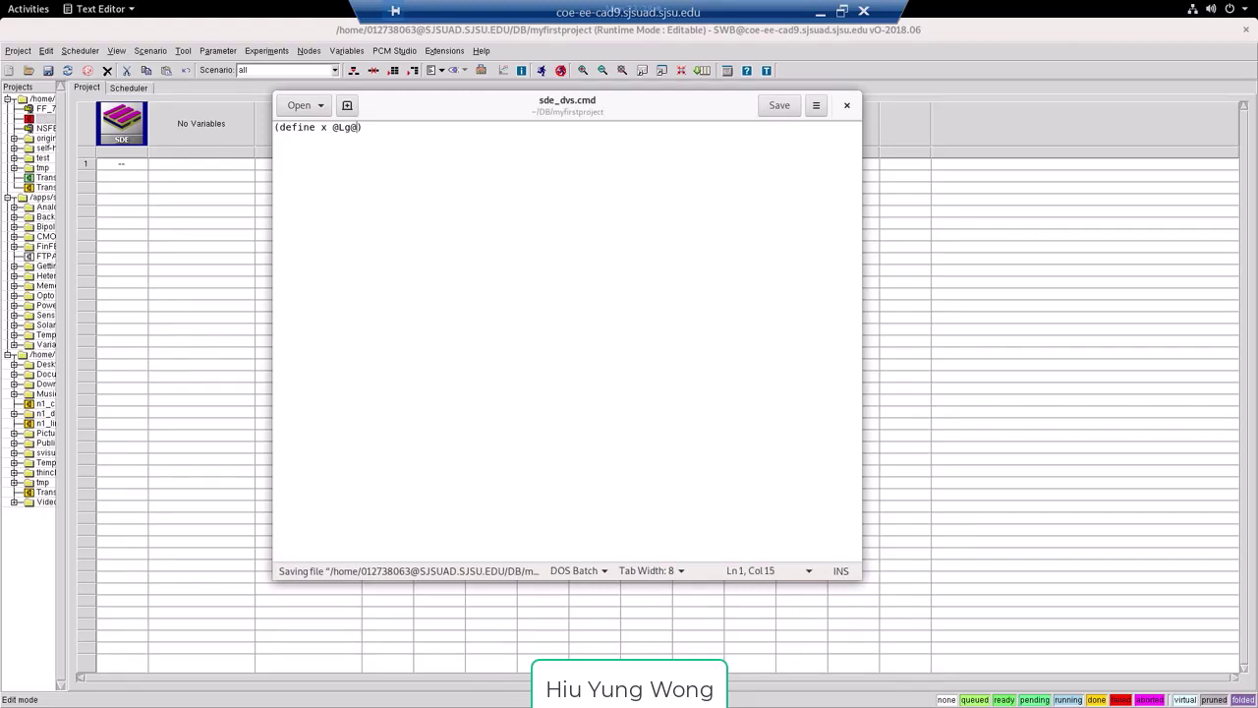
key("ctrl+q")
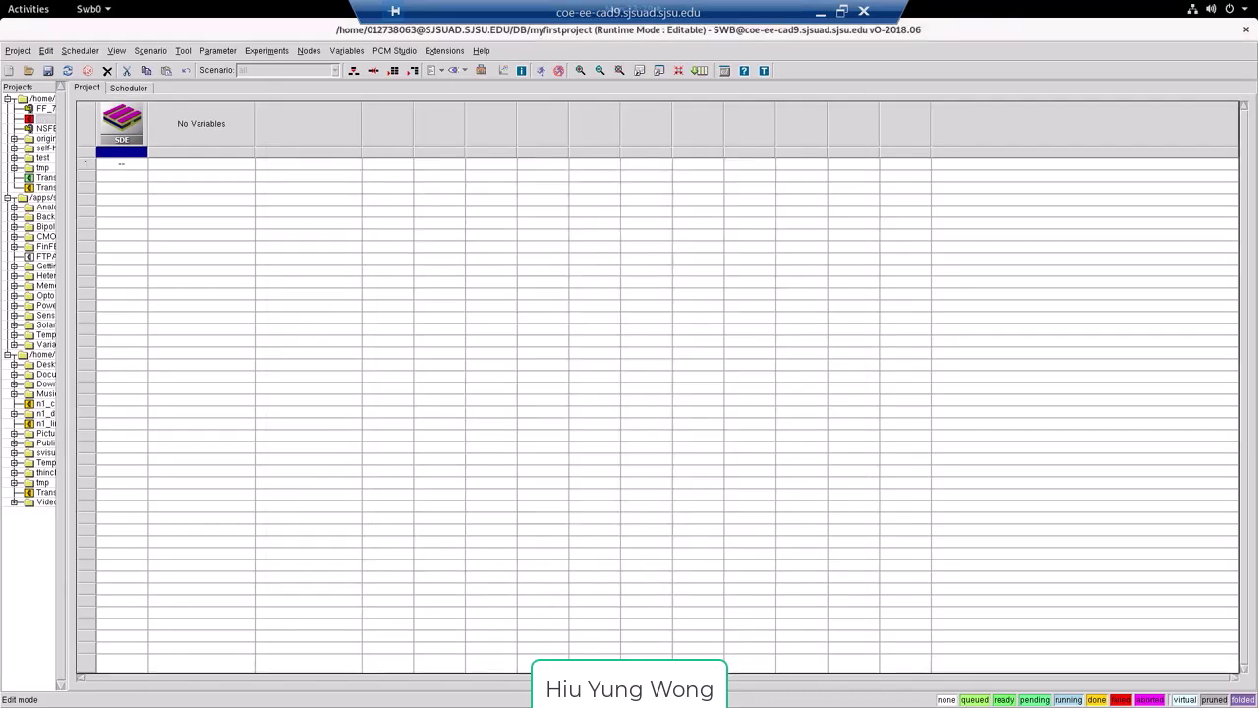
- Add parameter Lg to the SDE step with the value list 1 2 3 4
left_click(842, 11)
key("alt+Tab")
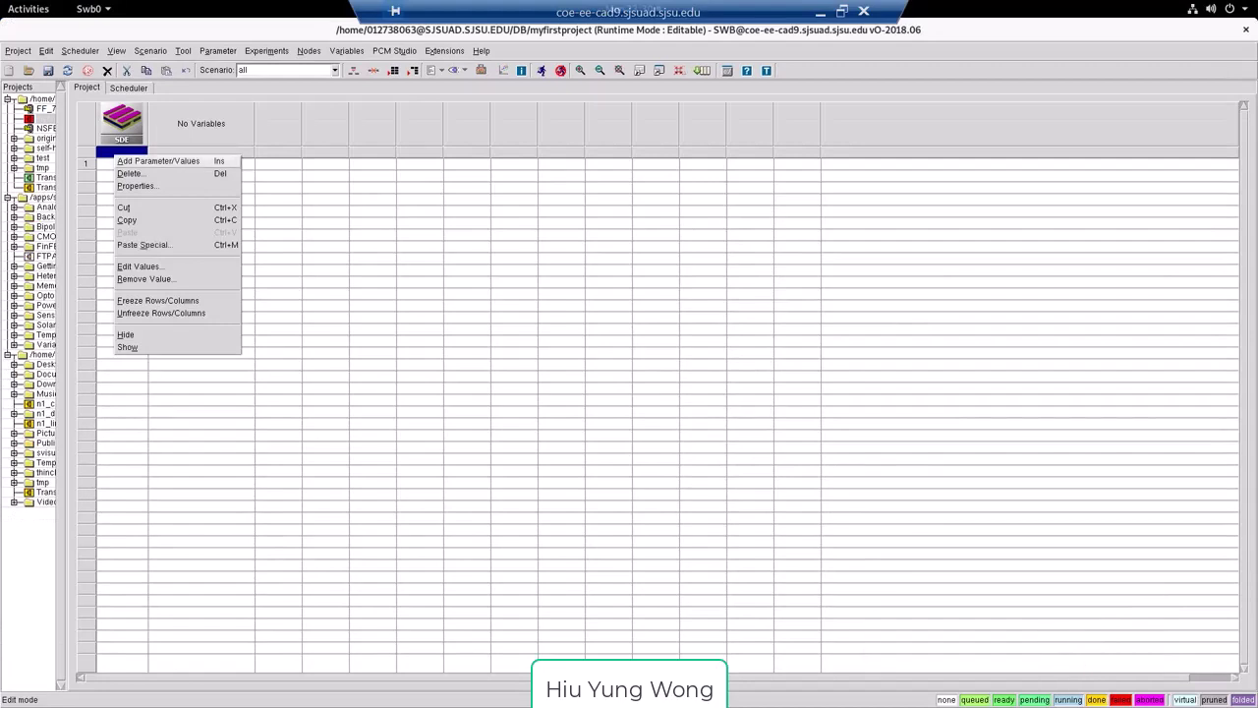
key("ctrl+m")
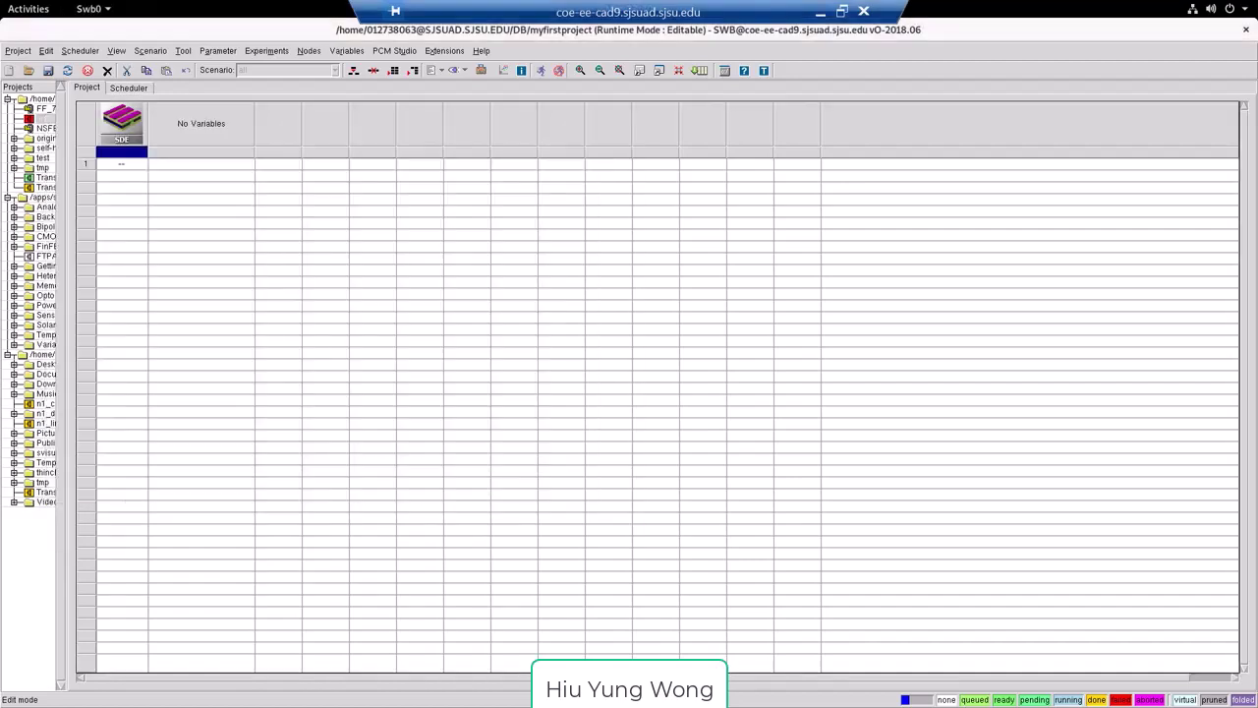
left_click(841, 12)
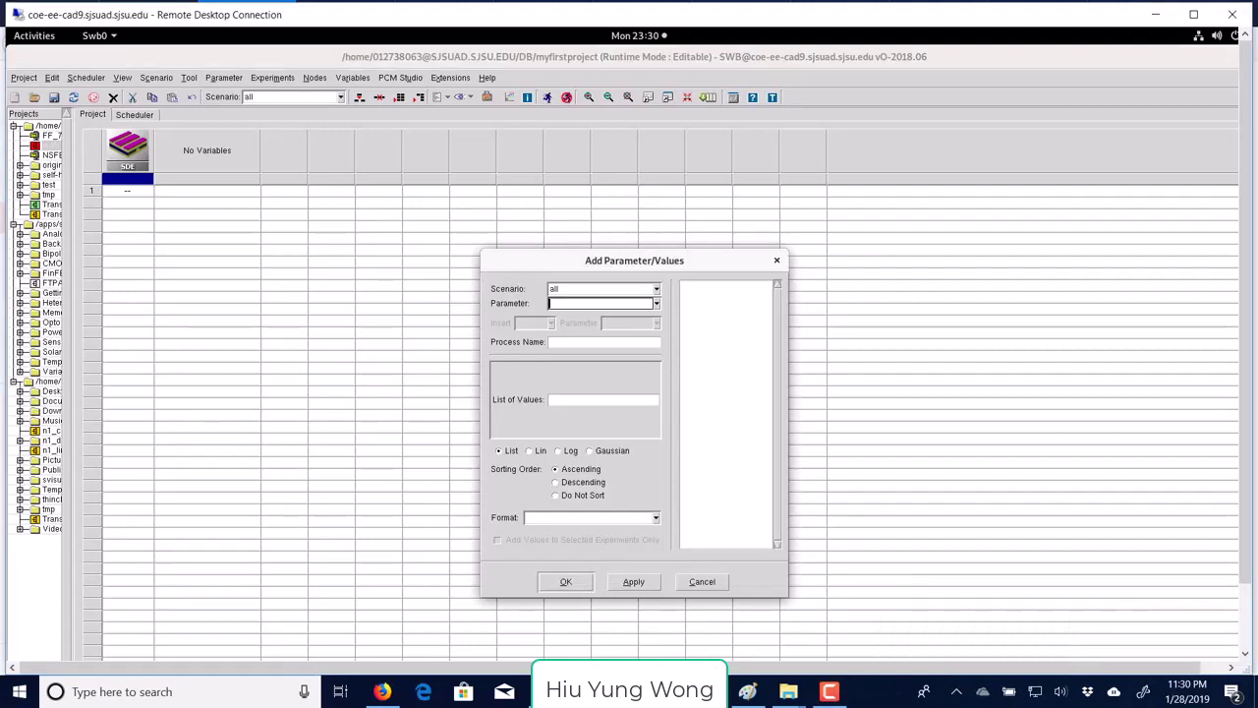
type("Lg")
left_click(602, 399)
type("1 2 3 4")
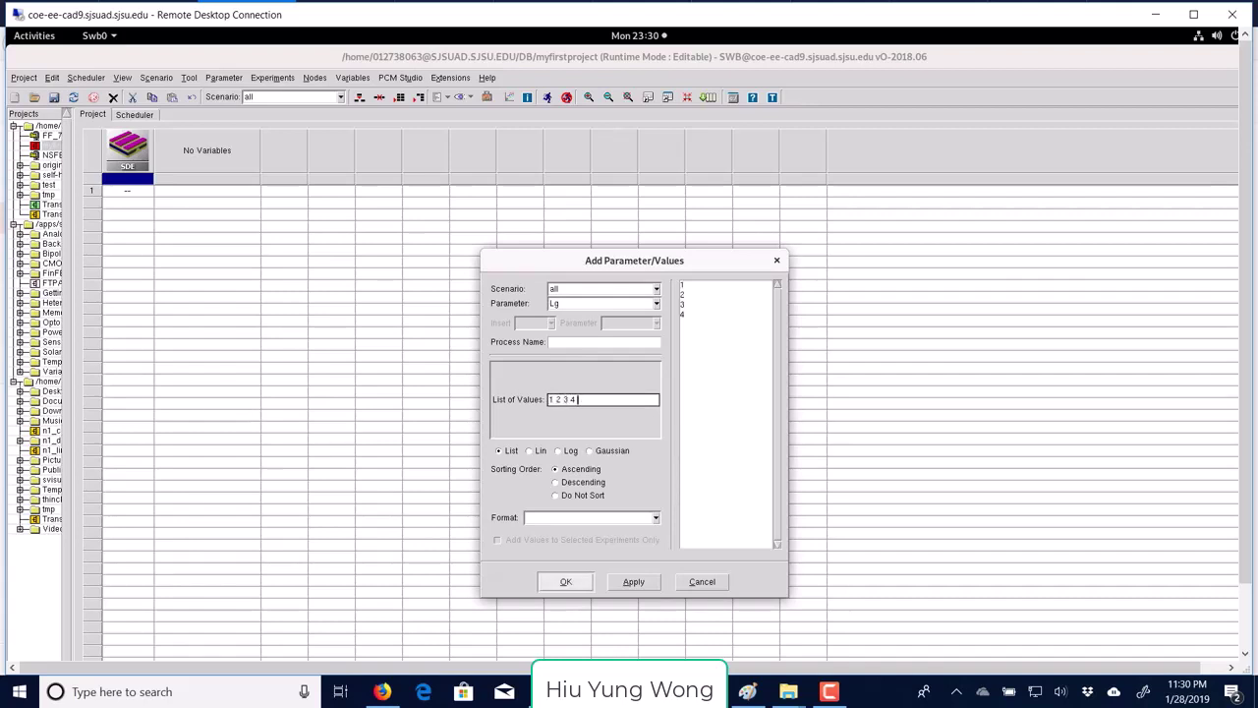
left_click(565, 581)
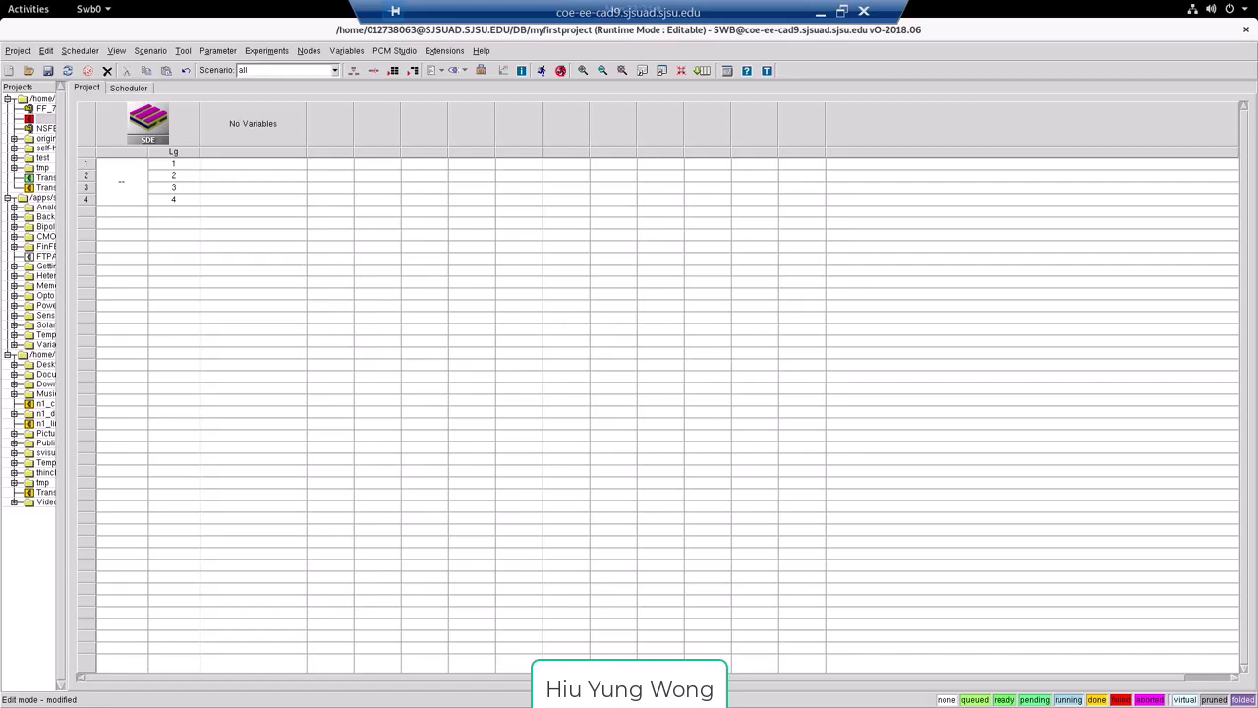
- Preprocess the whole project, agreeing to save the modified project first
right_click(42, 119)
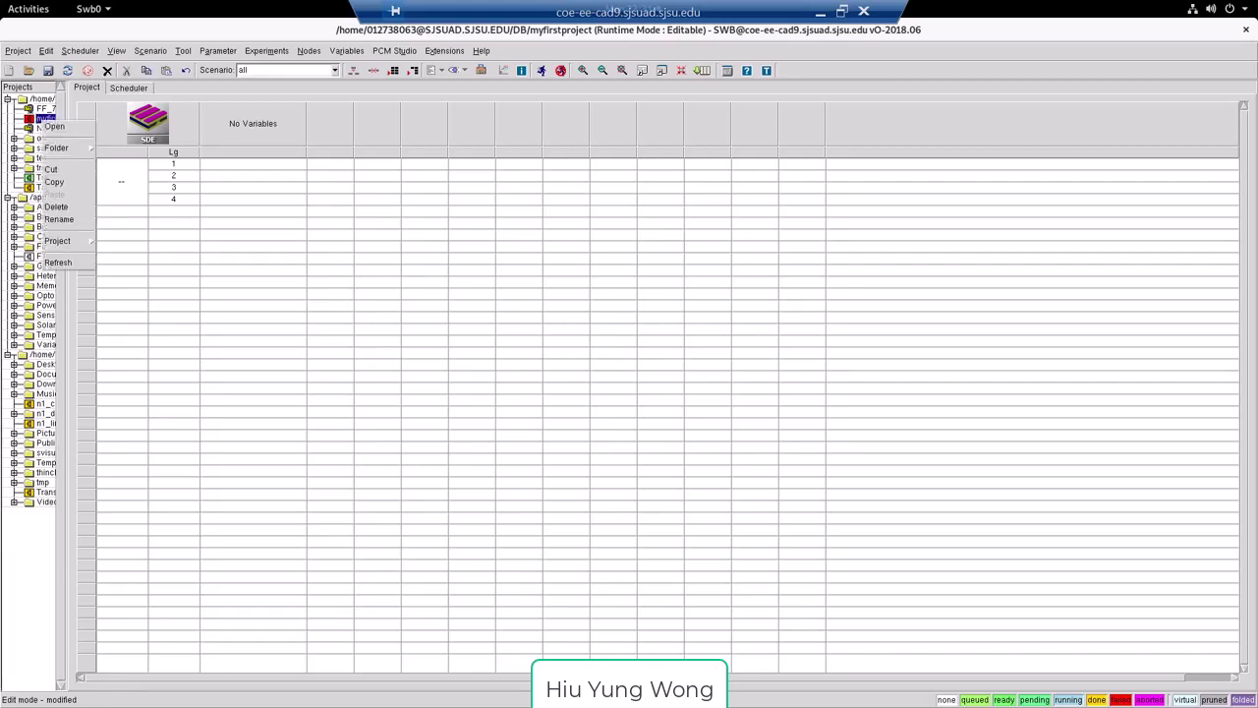
mouse_move(57, 241)
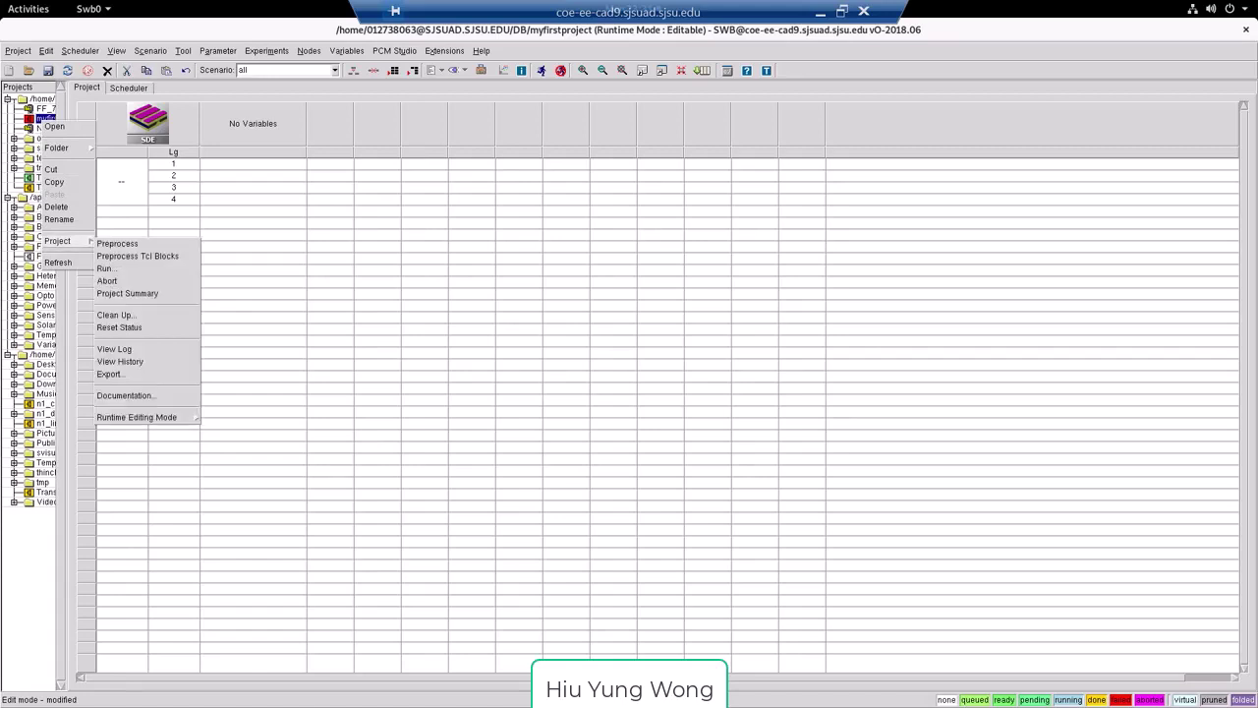
left_click(136, 417)
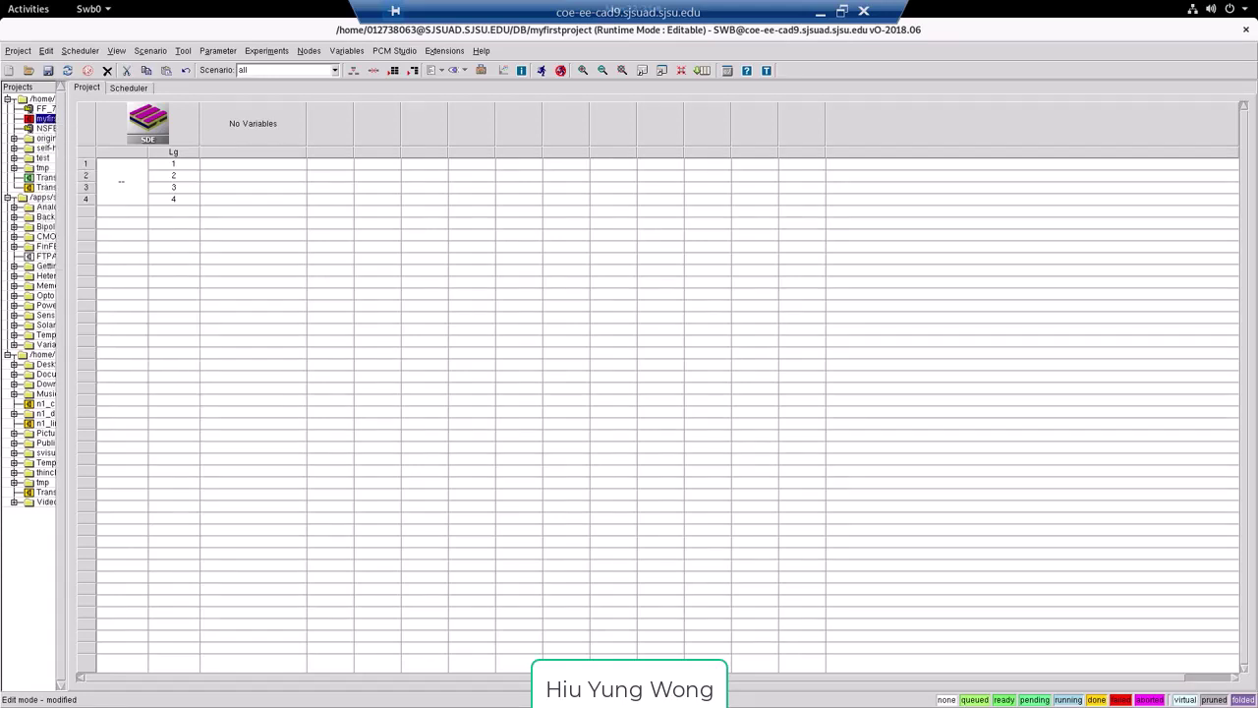
left_click(556, 424)
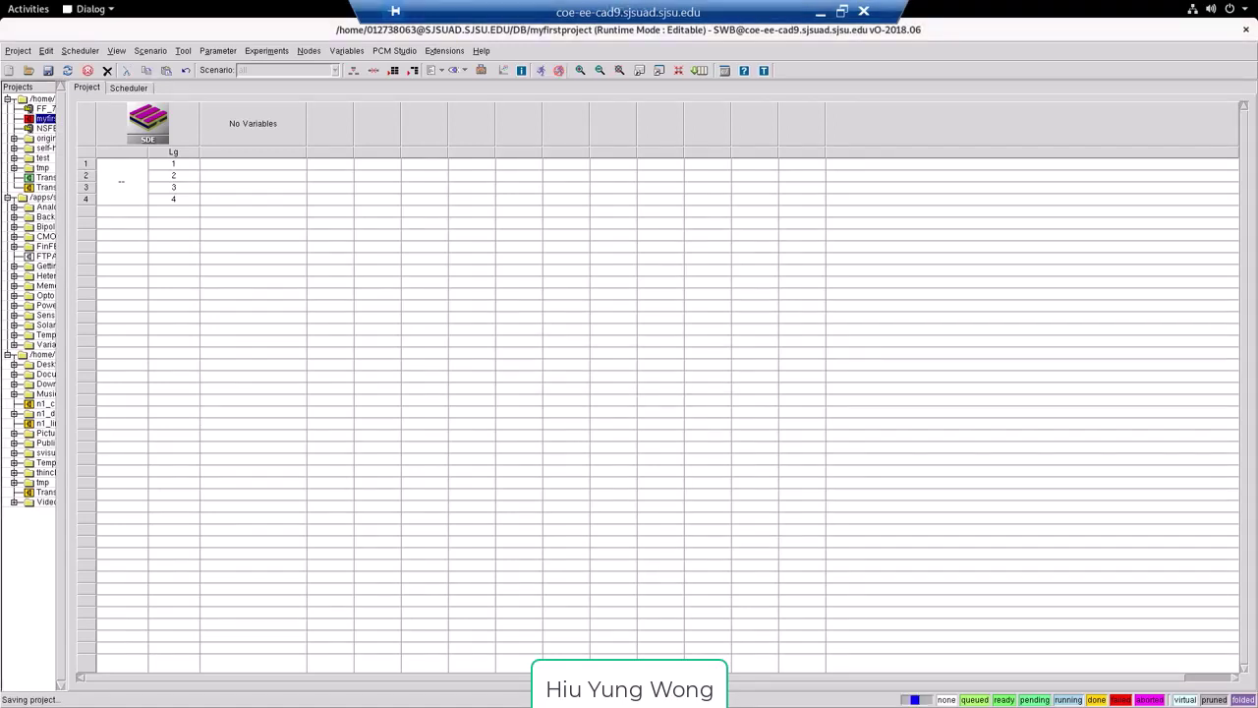
left_click(842, 11)
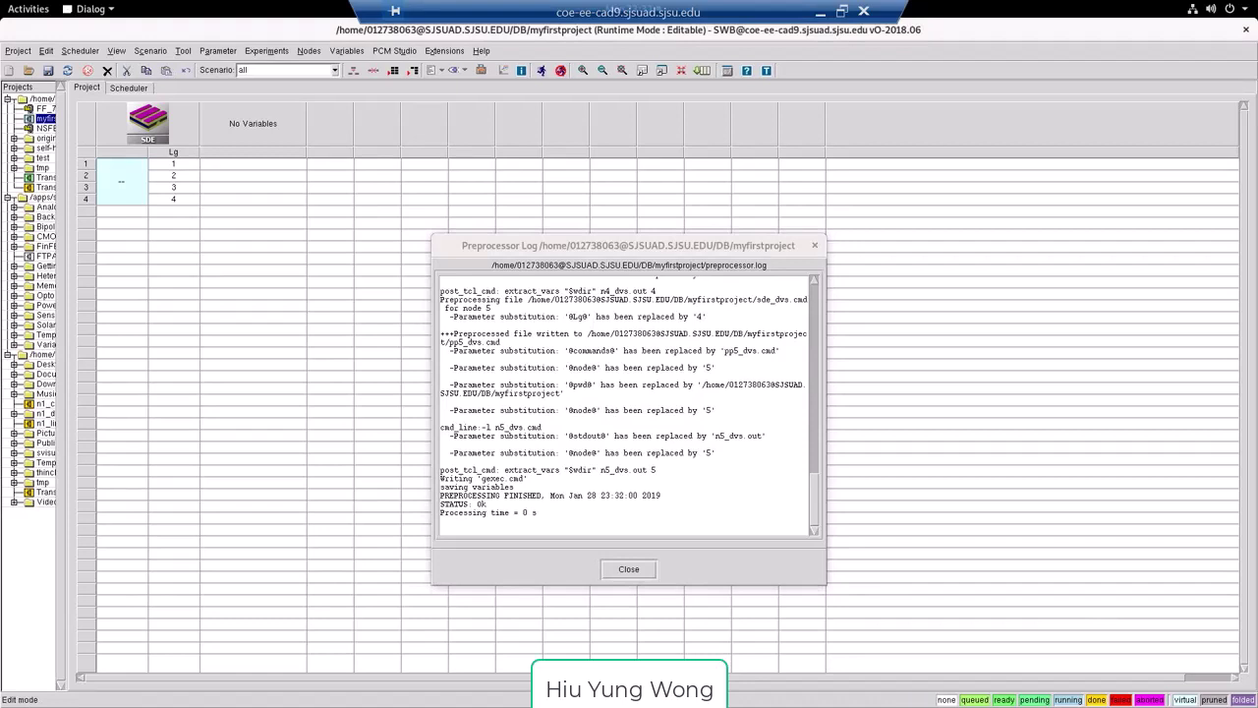
scroll(625, 405, "up", 2)
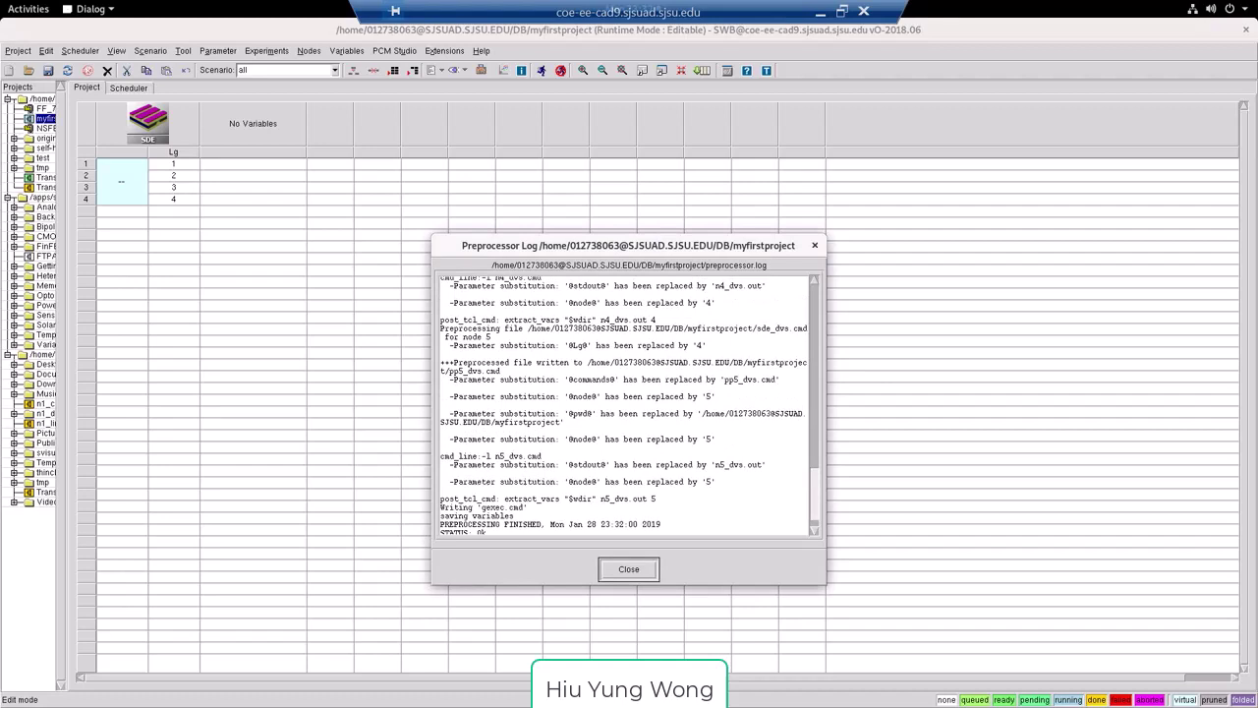
left_click_drag(568, 345, 706, 345)
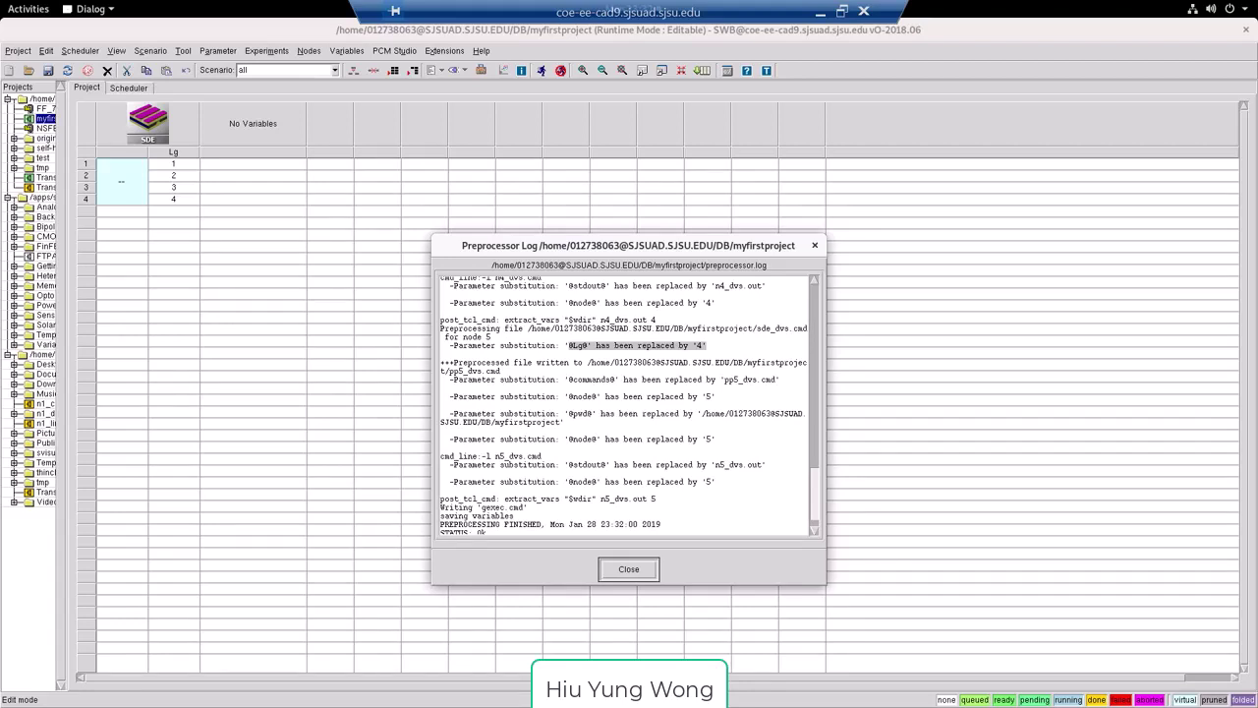
scroll(625, 405, "up", 3)
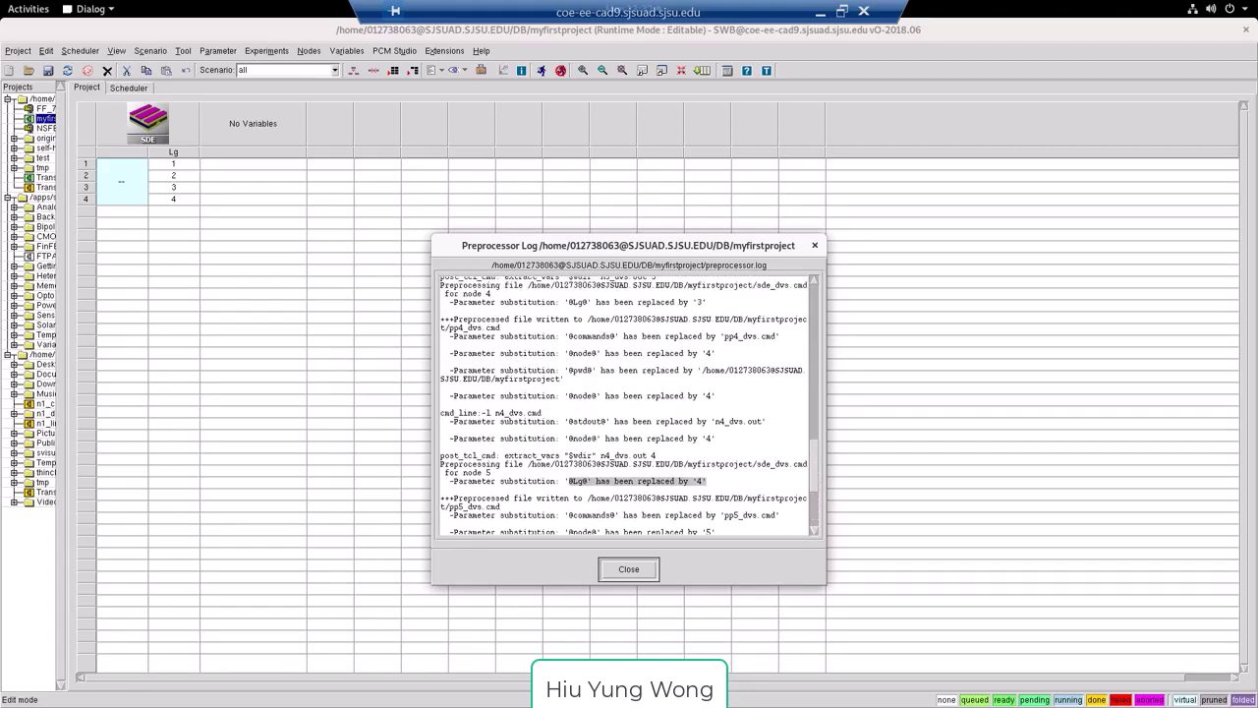
left_click_drag(568, 302, 707, 302)
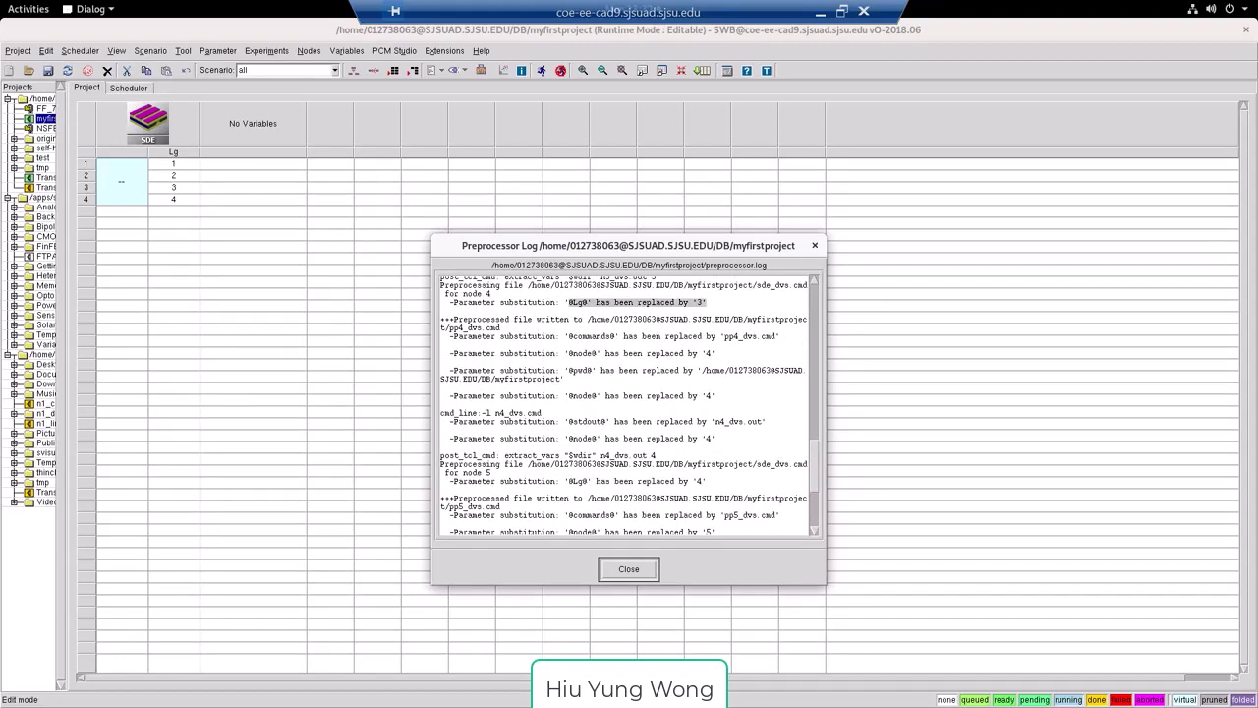
left_click_drag(463, 294, 491, 293)
key("Escape")
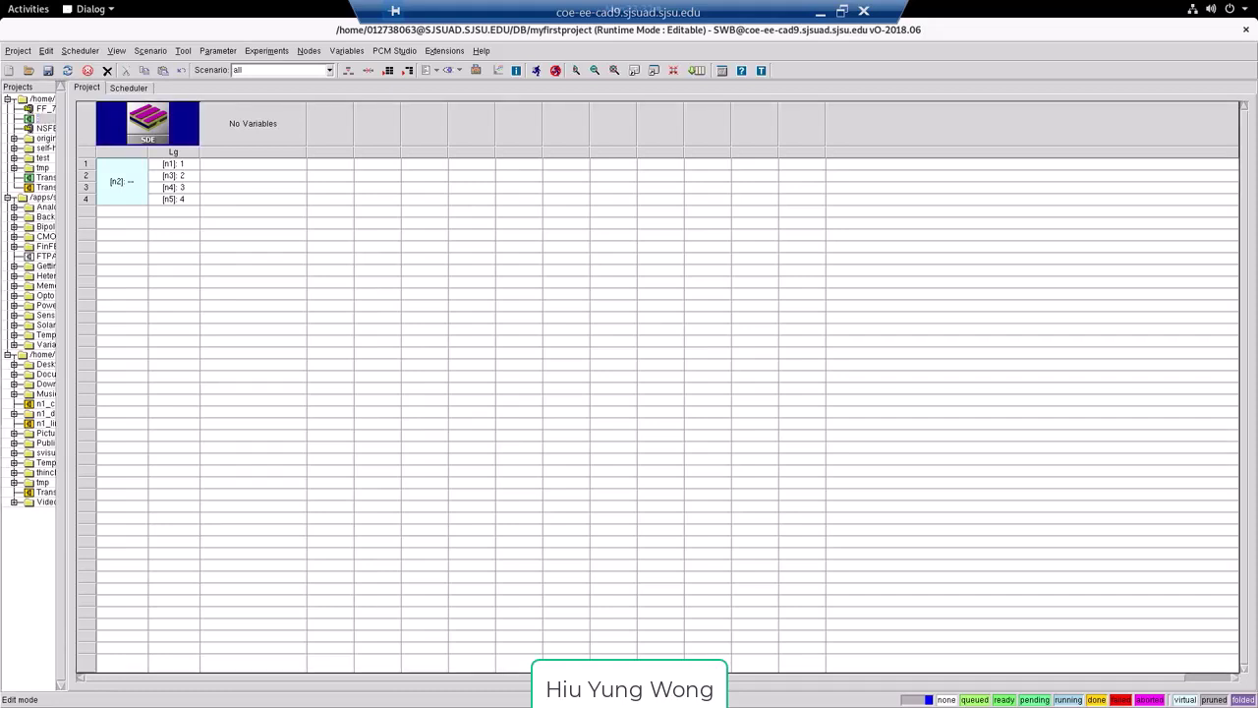
right_click(177, 126)
mouse_move(226, 237)
left_click(342, 240)
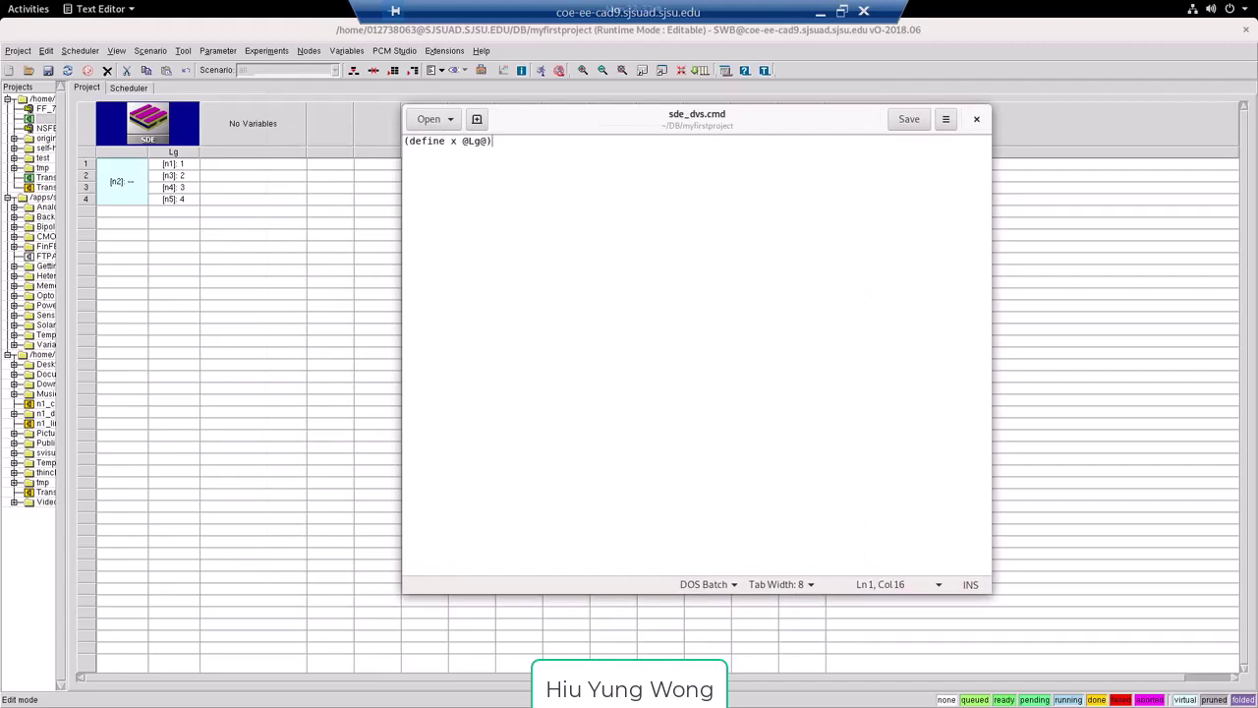
double_click(466, 140)
double_click(484, 141)
- Preview pp1_dvs.cmd for node 1 (define x 1), then pp4_dvs.cmd for node 4
double_click(173, 163)
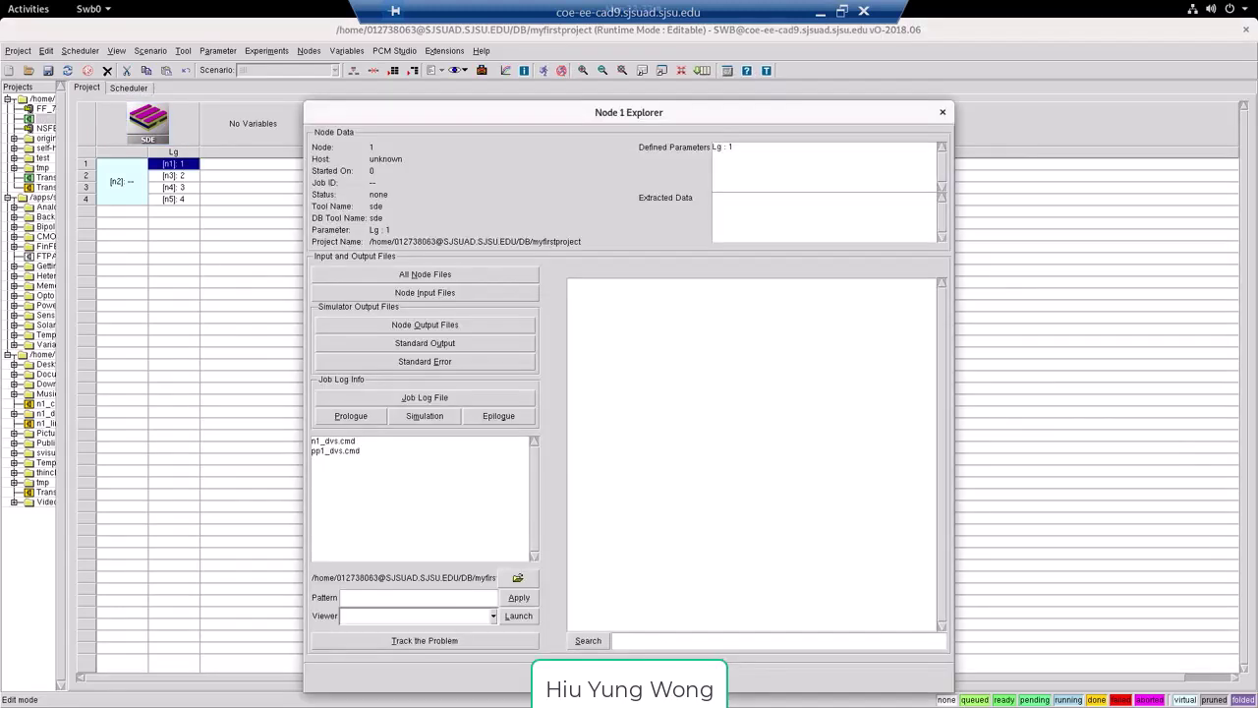
left_click(335, 450)
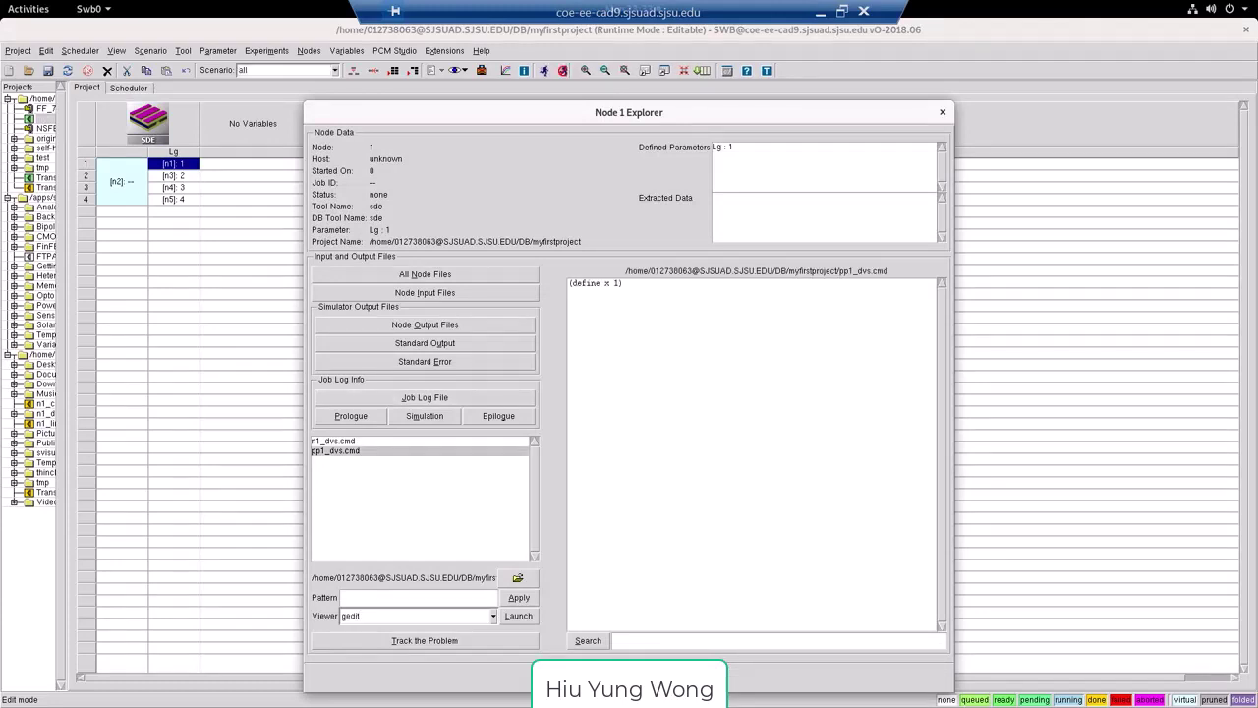
left_click(606, 283)
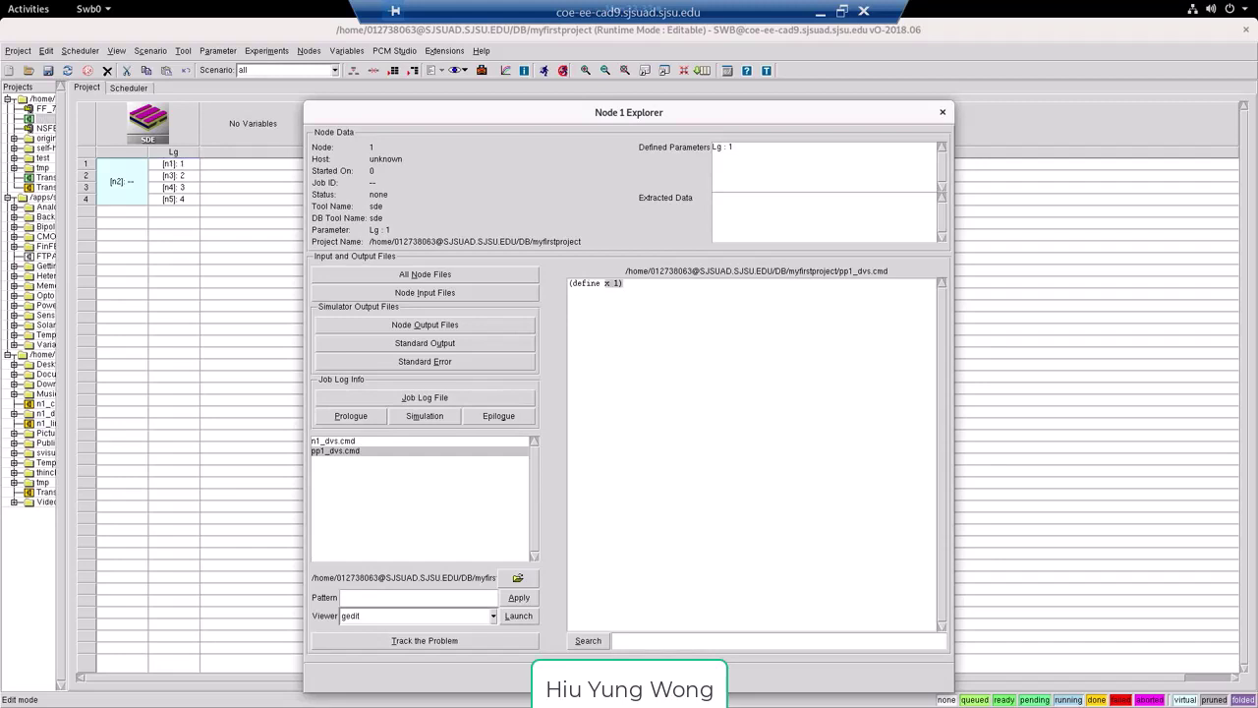
key("Escape")
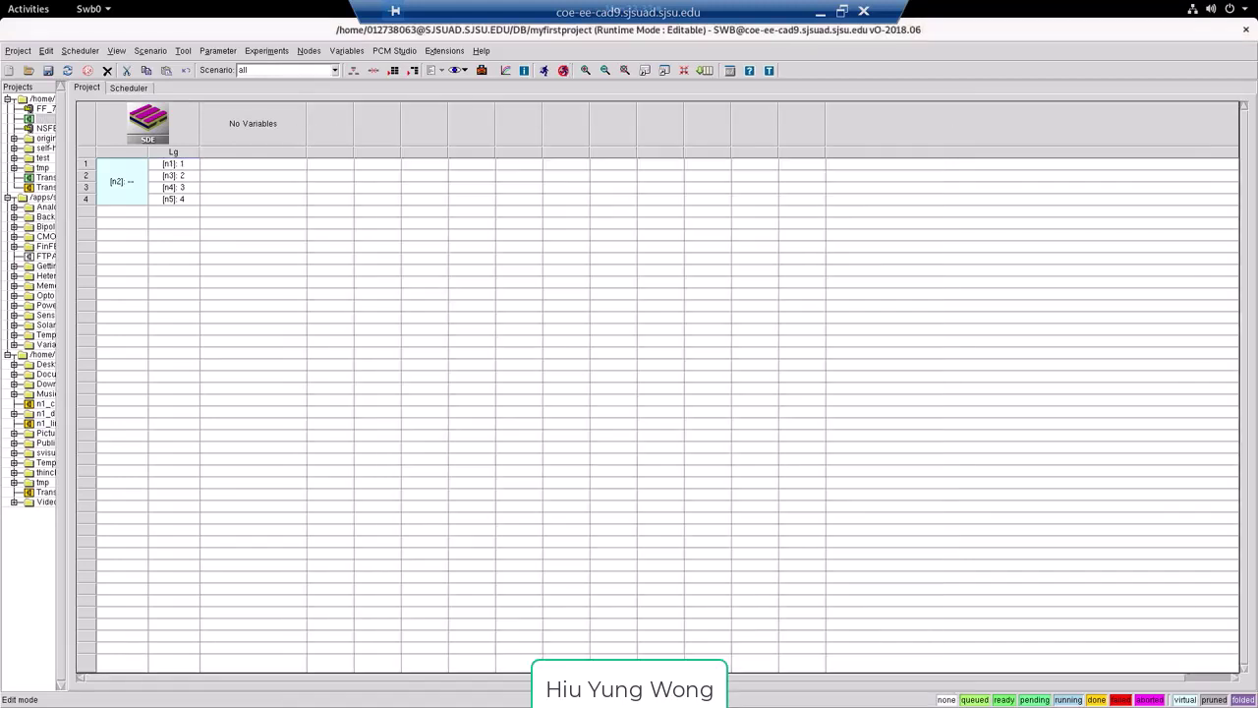
double_click(174, 186)
left_click(335, 450)
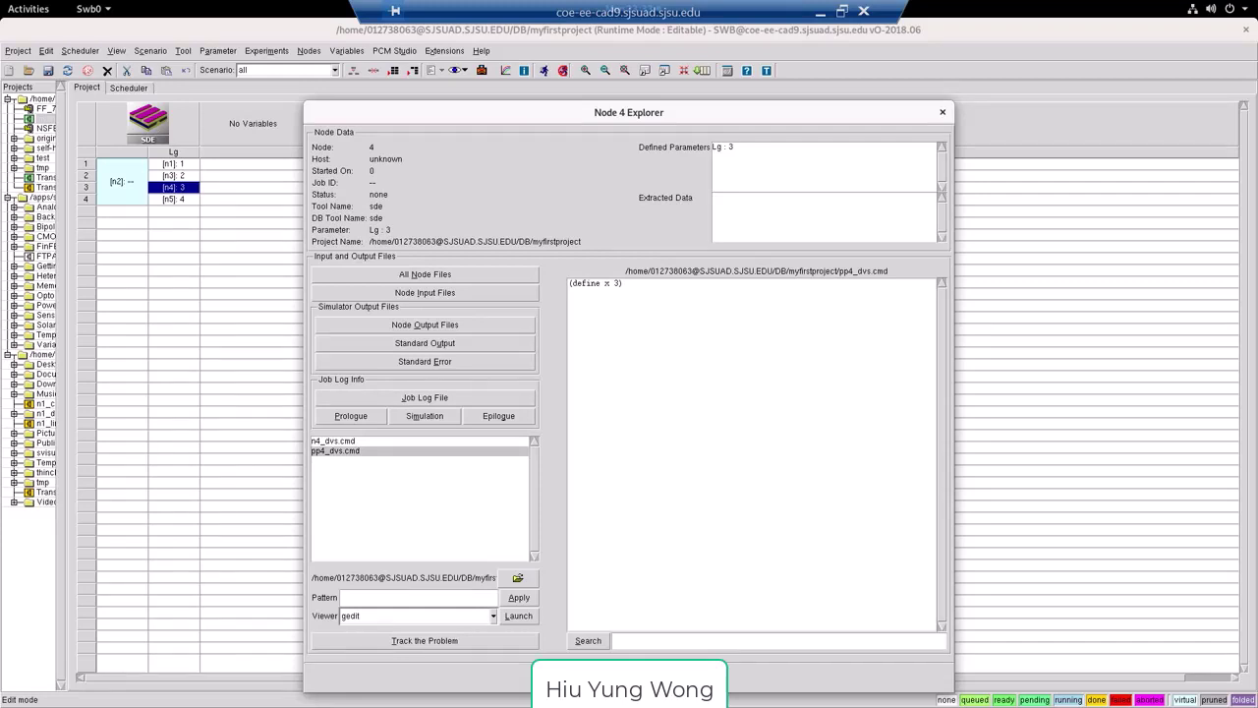
key("Escape")
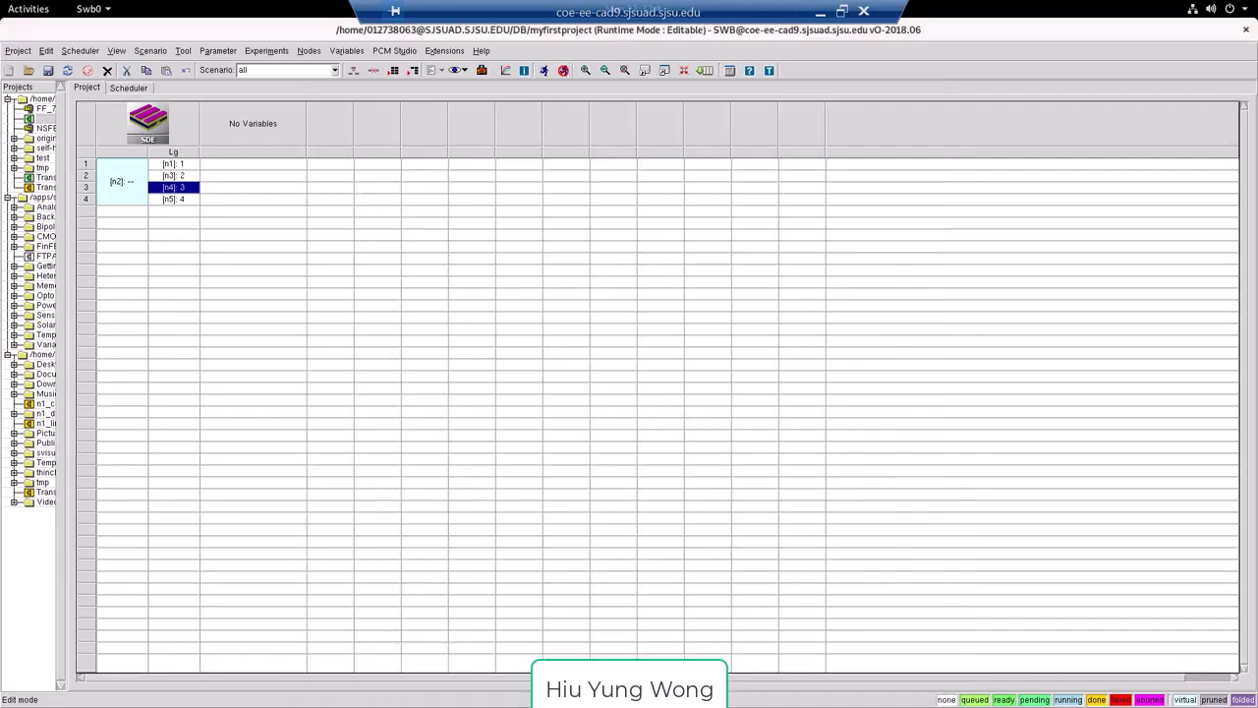